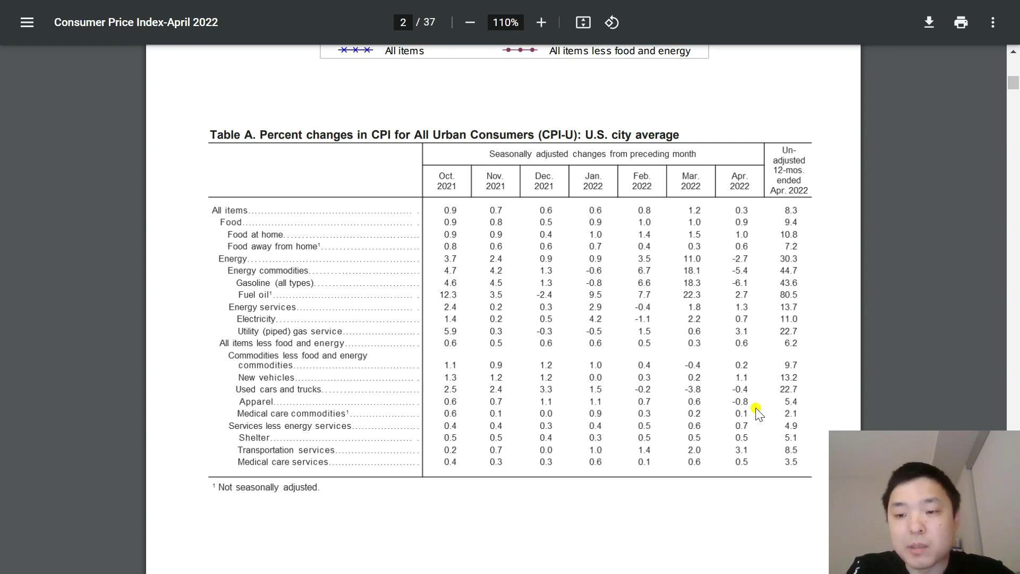
Step: Switch to the RBLX workbook in Excel and look across the quarter headings from 2021Q1 to 2022Q1
{"action": "key", "text": "alt+Tab"}
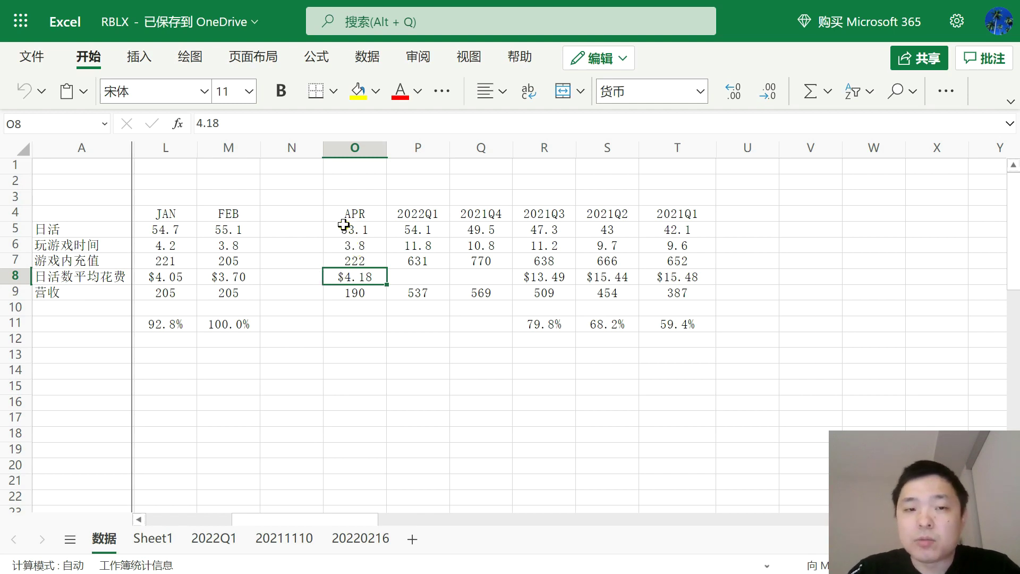
{"action": "left_click", "coordinate": [673, 231]}
{"action": "left_click", "coordinate": [655, 215]}
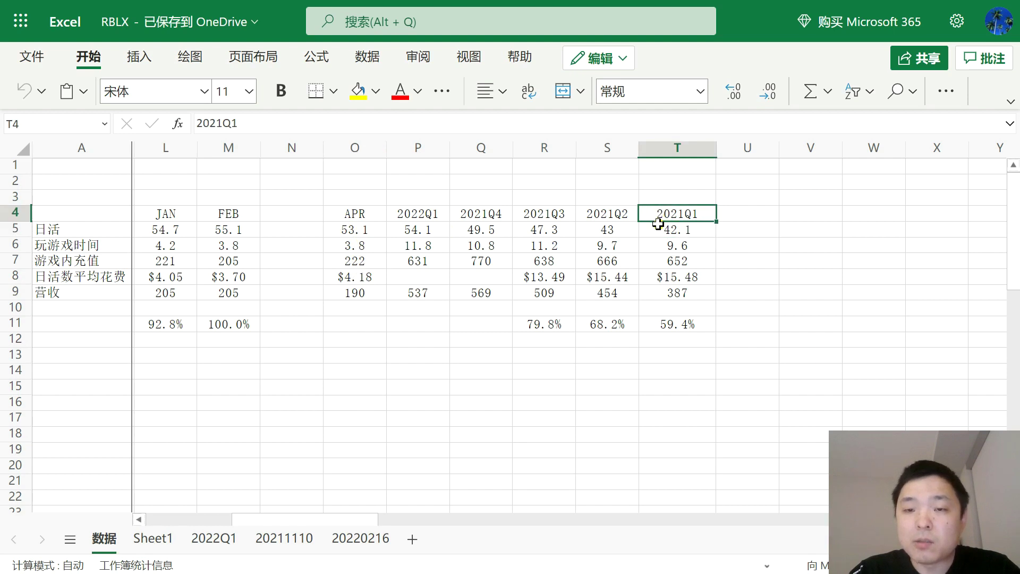
{"action": "left_click", "coordinate": [611, 215]}
{"action": "left_click", "coordinate": [542, 217]}
{"action": "left_click", "coordinate": [465, 218]}
{"action": "left_click", "coordinate": [413, 214]}
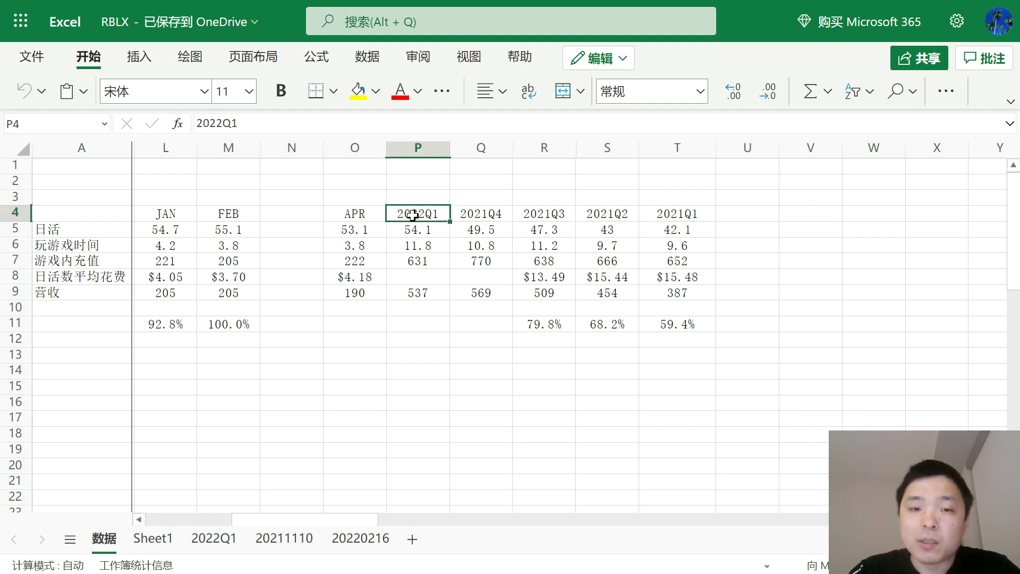
Step: Review the 日活 row from 2021Q1 through 2022Q1 and compare 2022Q1 with APR
{"action": "left_click", "coordinate": [673, 232]}
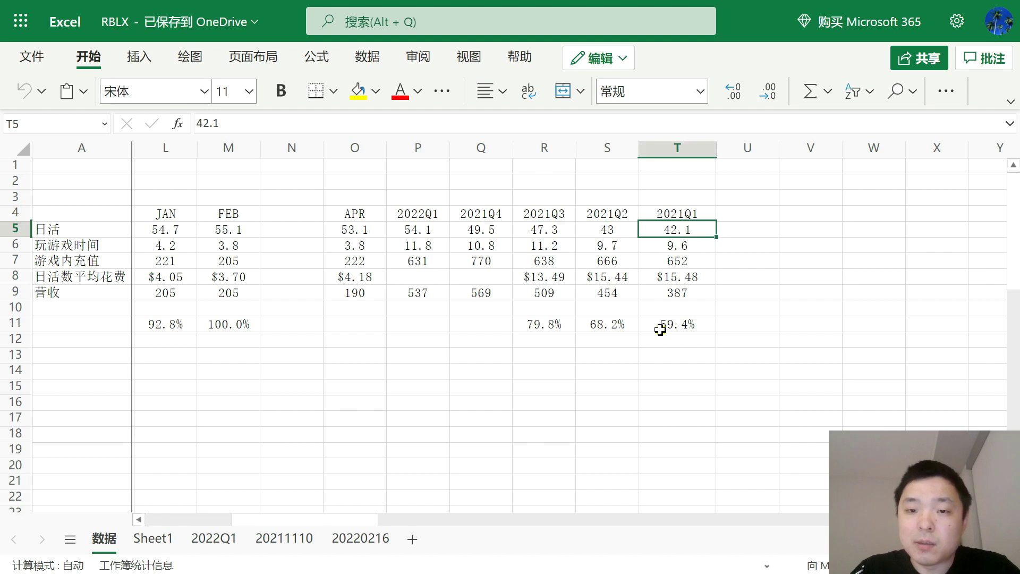
{"action": "key", "text": "Left"}
{"action": "key", "text": "Left"}
{"action": "key", "text": "Left"}
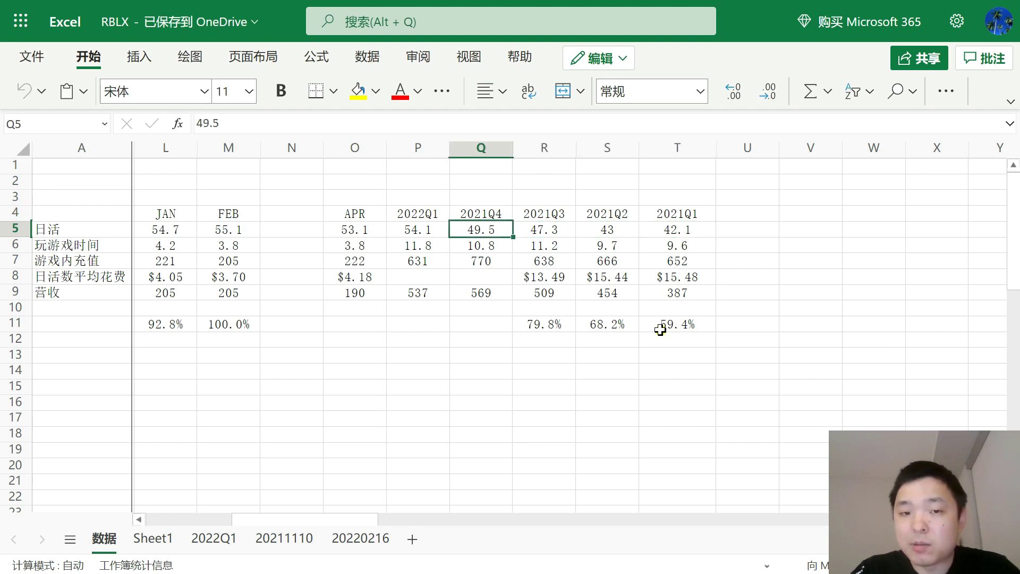
{"action": "key", "text": "Left"}
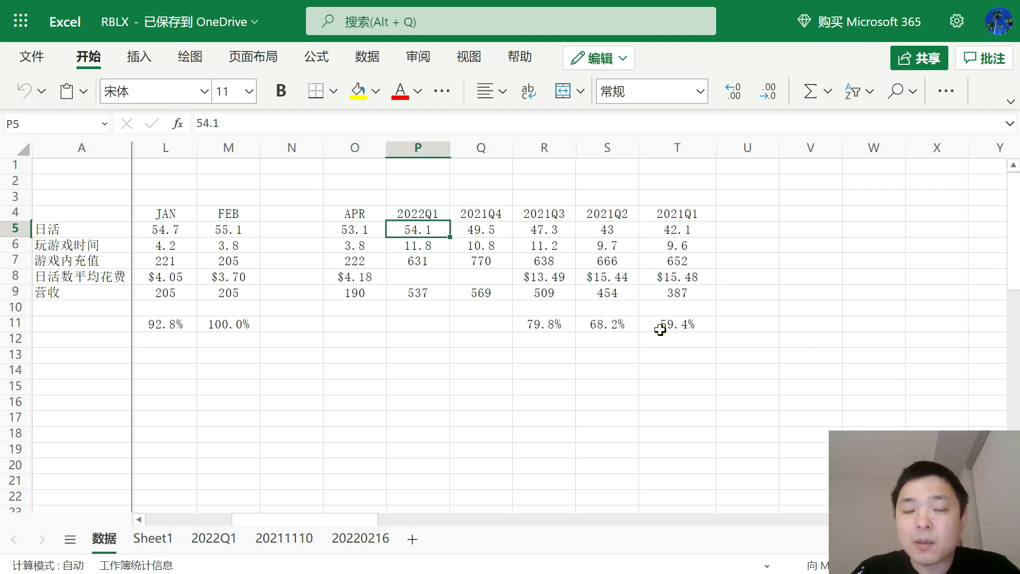
{"action": "key", "text": "Left"}
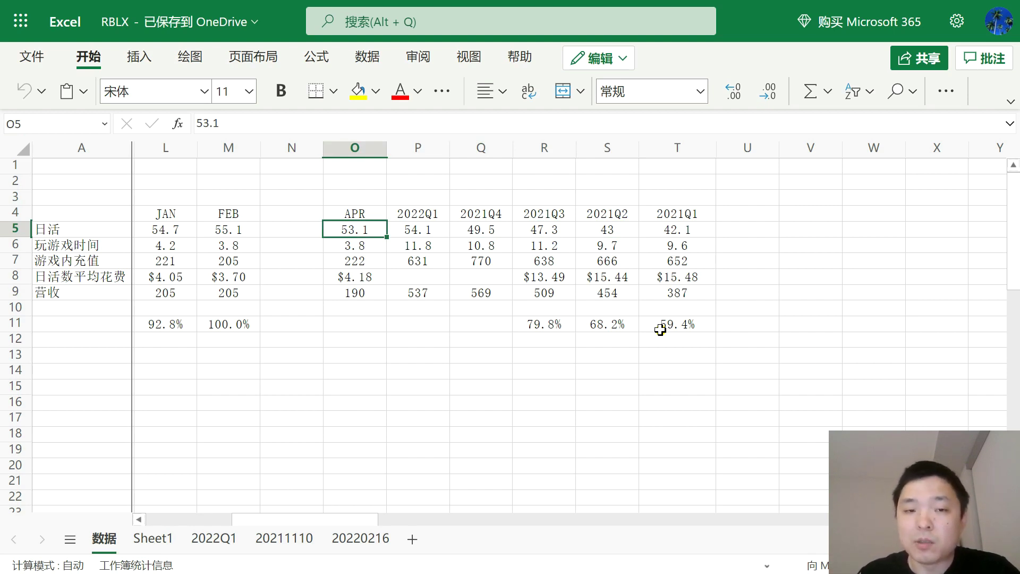
{"action": "key", "text": "Right"}
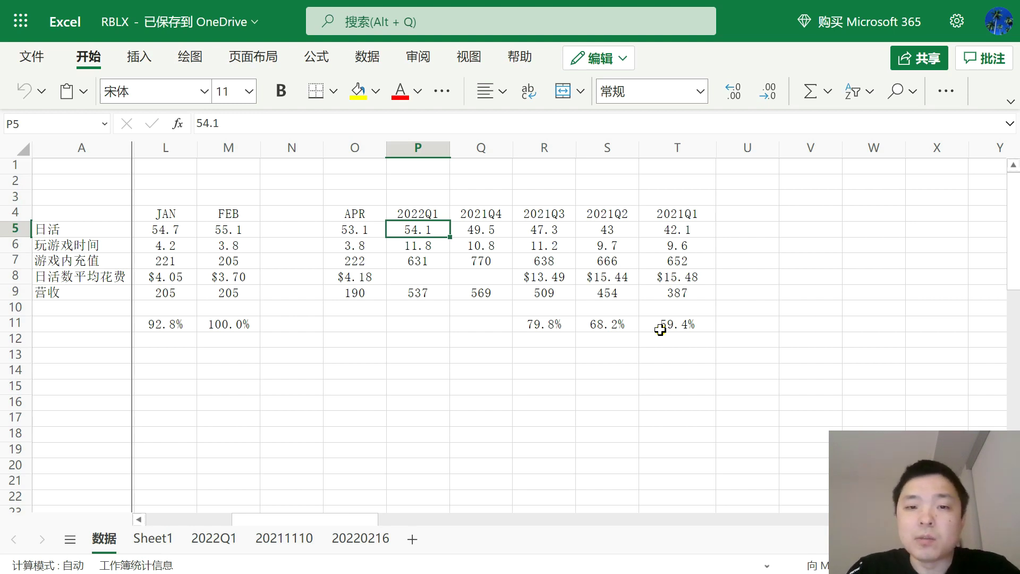
{"action": "key", "text": "Left"}
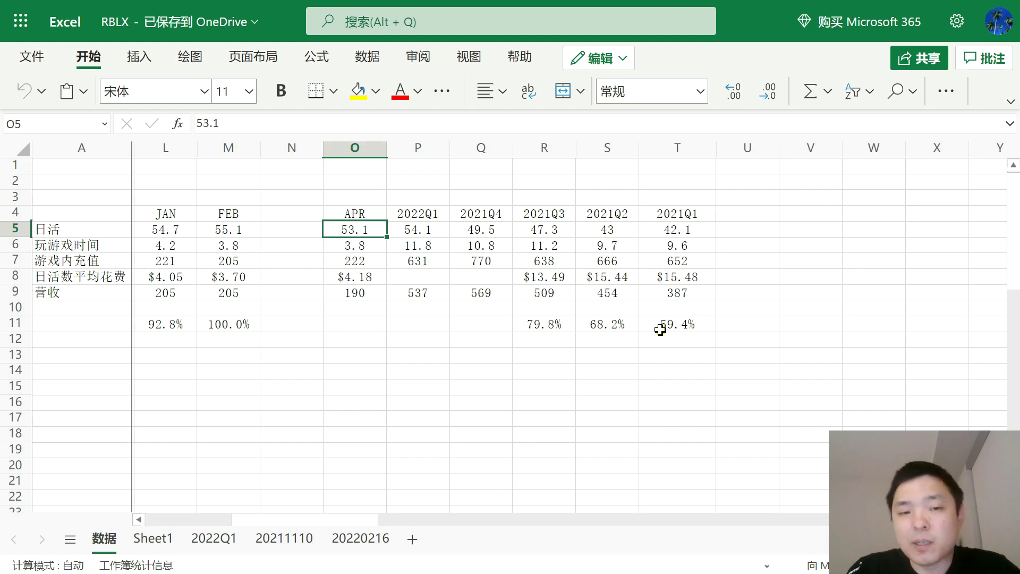
Step: Compare the 日活数平均花费 figures for JAN, FEB and APR
{"action": "key", "text": "Down"}
{"action": "key", "text": "Down"}
{"action": "key", "text": "Down"}
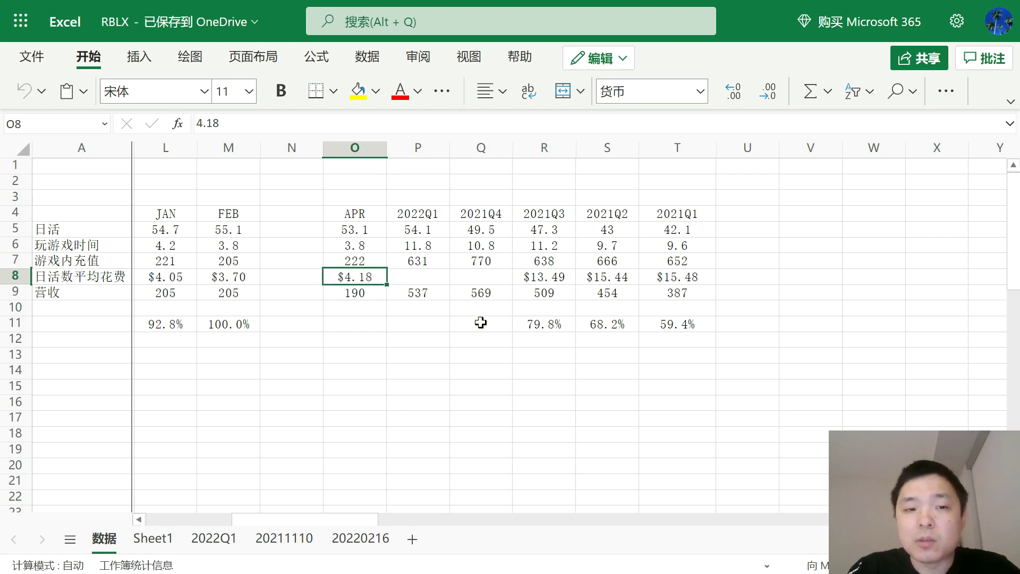
{"action": "left_click", "coordinate": [154, 214]}
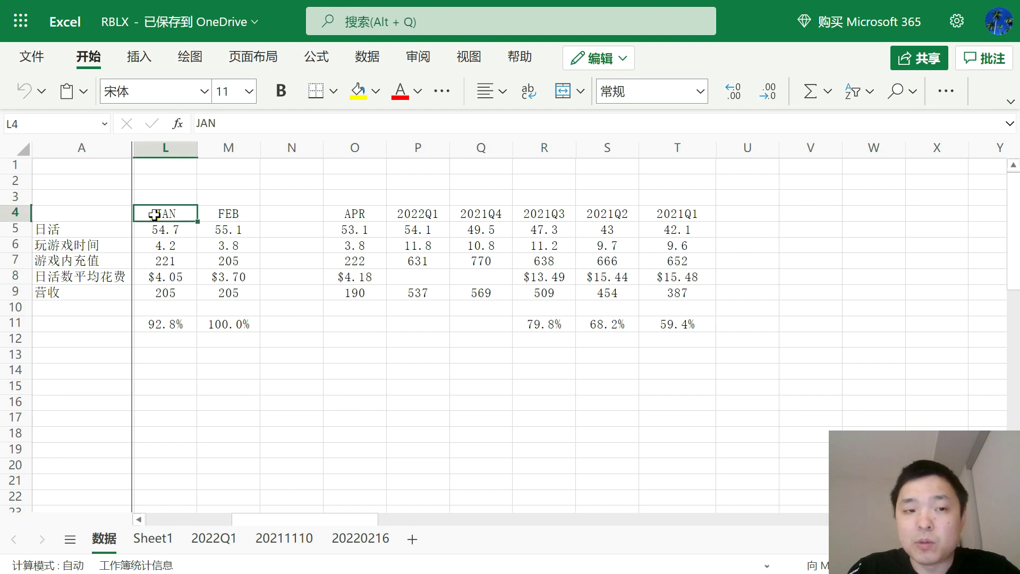
{"action": "left_click", "coordinate": [153, 277]}
{"action": "left_click", "coordinate": [208, 277]}
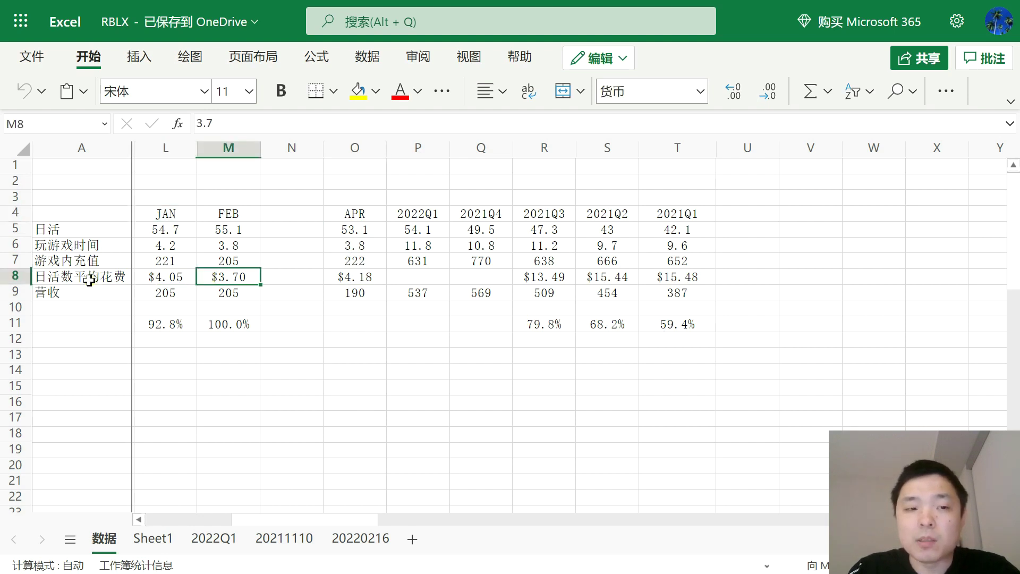
{"action": "left_click", "coordinate": [351, 277]}
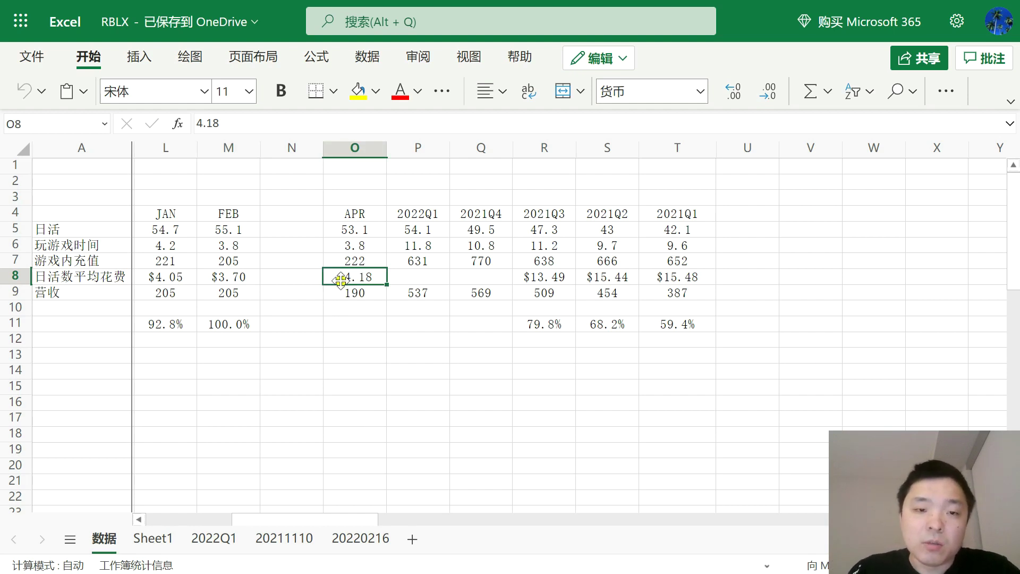
Step: Compare the 游戏内充值 figures for APR, JAN and 2021Q3
{"action": "left_click", "coordinate": [352, 261]}
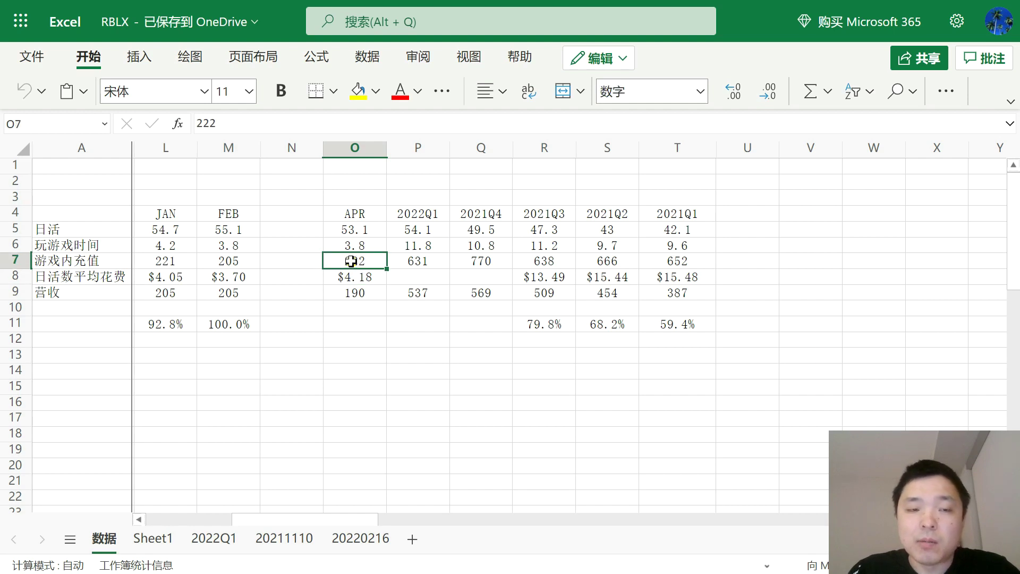
{"action": "left_click", "coordinate": [166, 258]}
{"action": "left_click", "coordinate": [351, 262]}
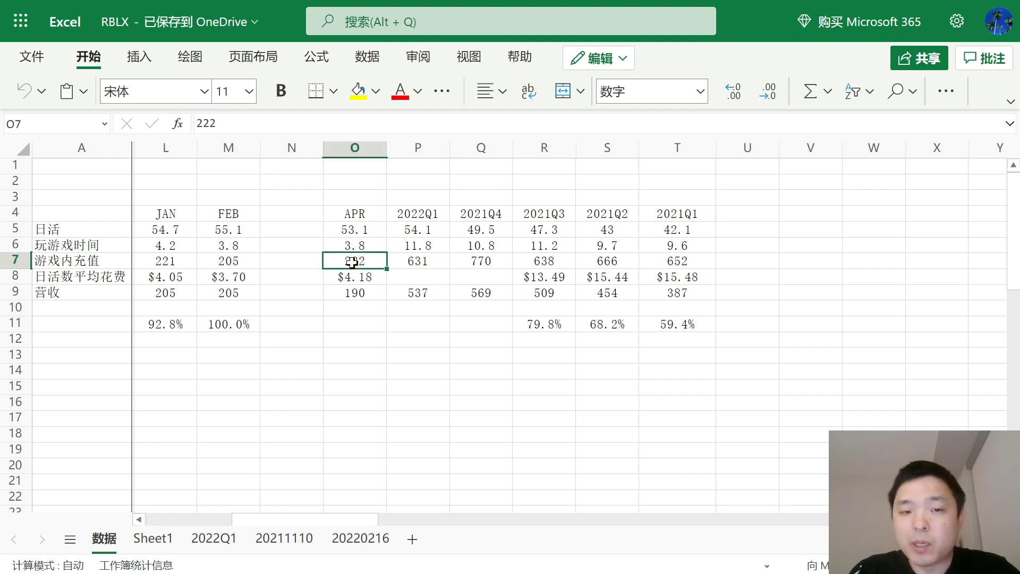
{"action": "left_click", "coordinate": [547, 264]}
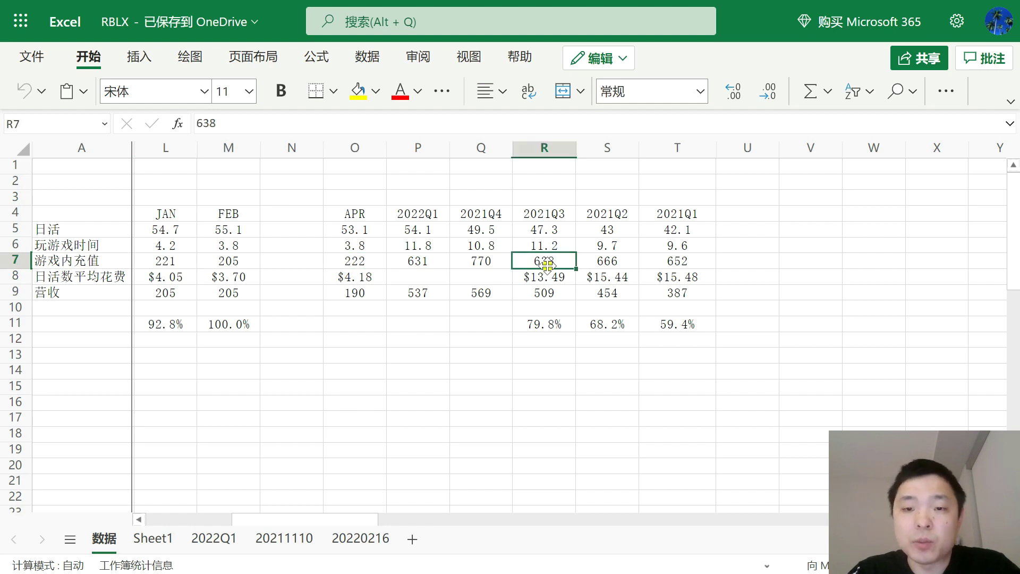
Step: Examine the revenue, the individual cost items and the total cost and expenses in column D of Sheet1
{"action": "key", "text": "ctrl+Page_Down"}
{"action": "left_click", "coordinate": [276, 194]}
{"action": "left_click", "coordinate": [270, 165]}
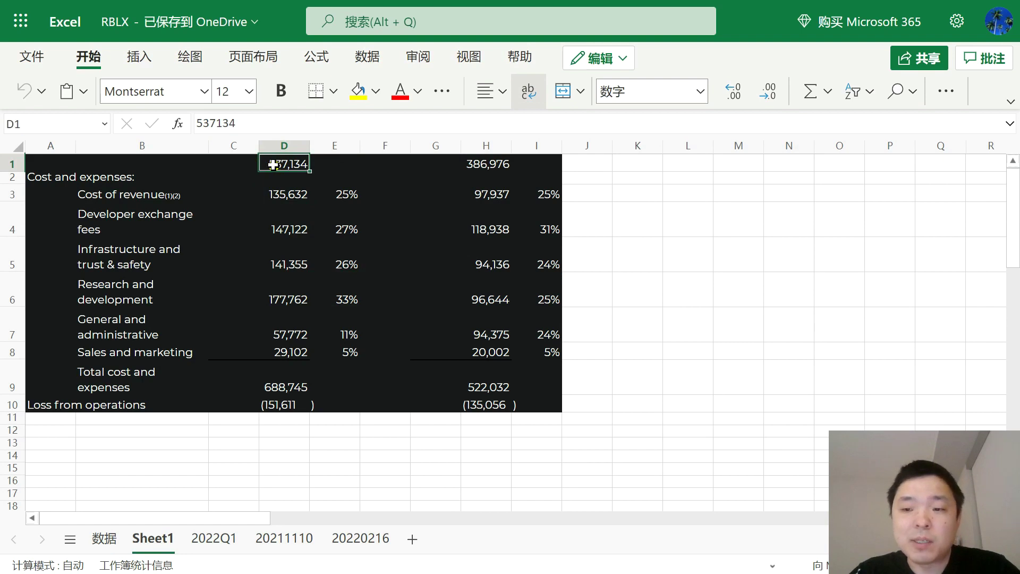
{"action": "left_click_drag", "start_coordinate": [276, 193], "coordinate": [271, 348]}
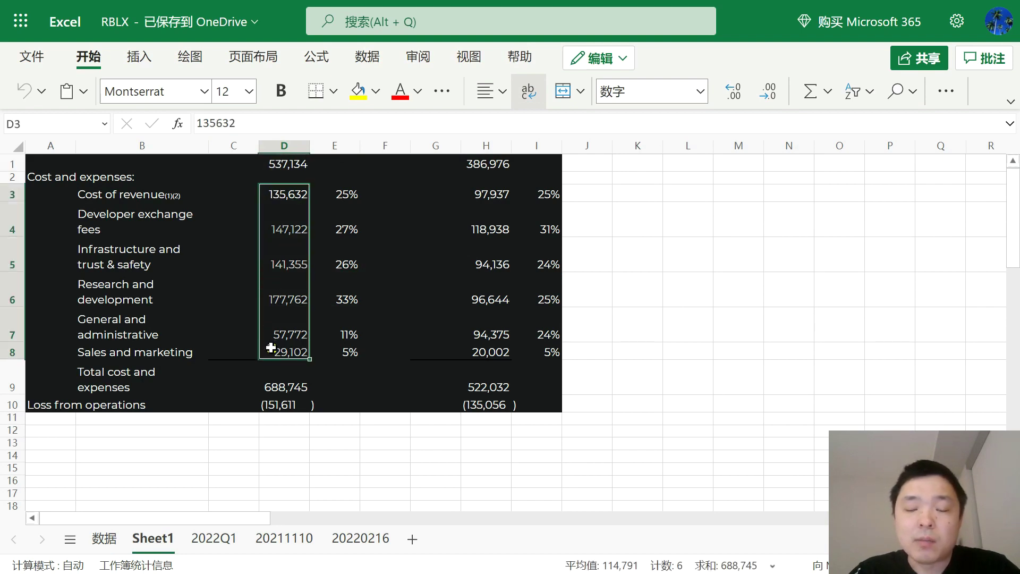
{"action": "left_click", "coordinate": [273, 392]}
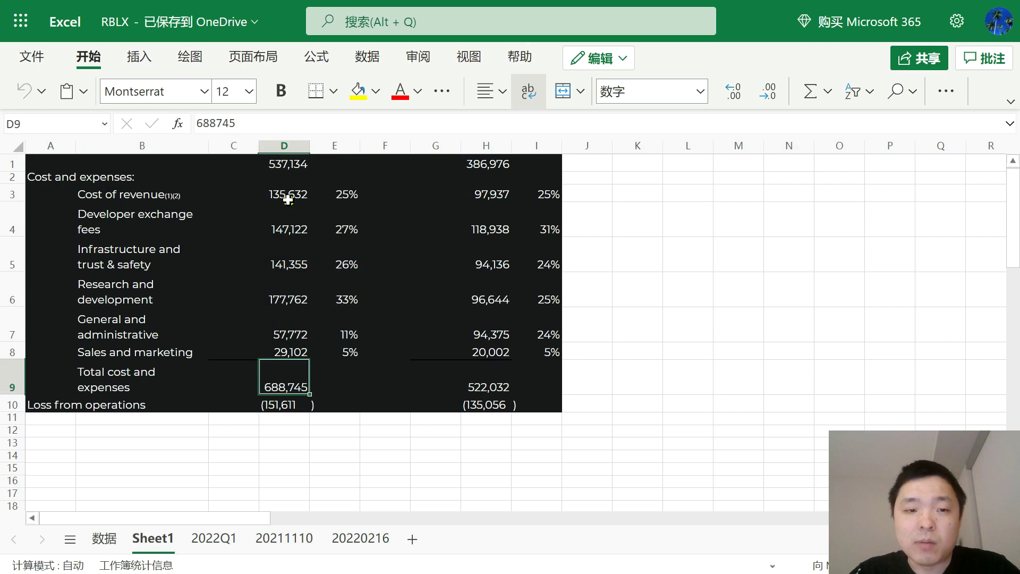
{"action": "left_click_drag", "start_coordinate": [285, 198], "coordinate": [285, 347]}
{"action": "left_click", "coordinate": [278, 387]}
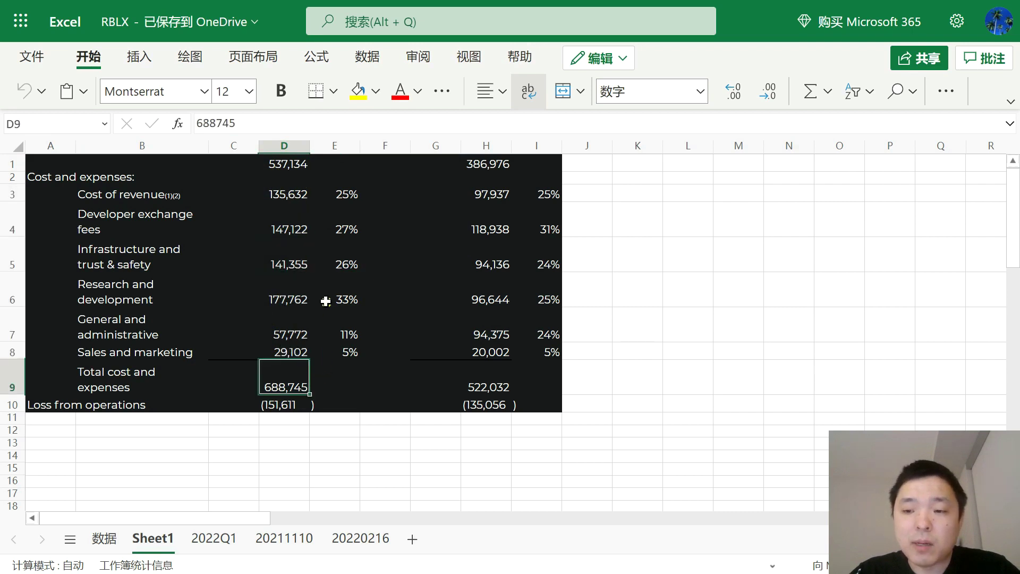
Step: Check the cost percentages in column E against revenue, focusing on Cost of revenue and Developer exchange fees
{"action": "left_click_drag", "start_coordinate": [336, 194], "coordinate": [345, 382]}
{"action": "left_click", "coordinate": [337, 197]}
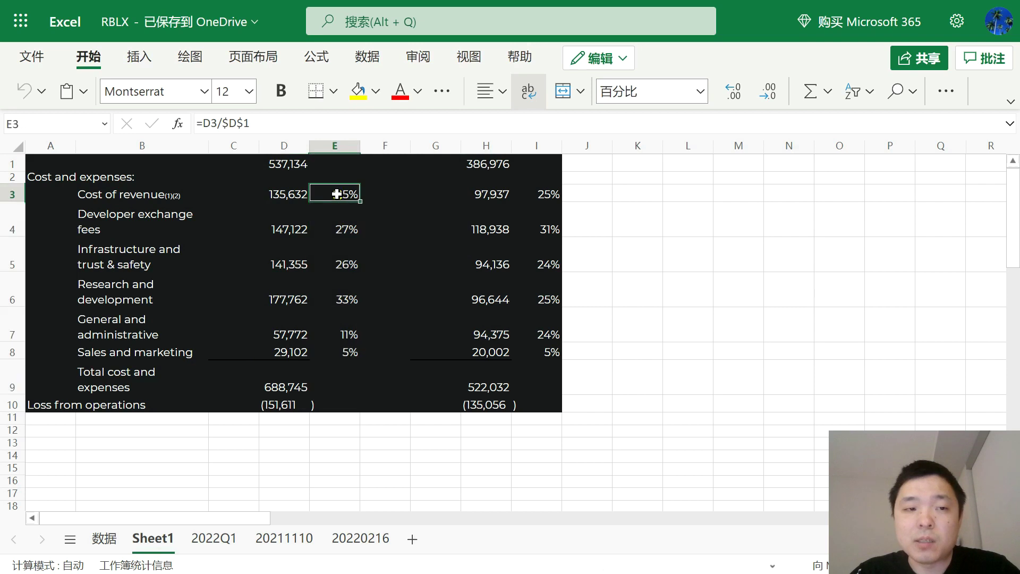
{"action": "left_click", "coordinate": [288, 194]}
{"action": "left_click", "coordinate": [310, 164]}
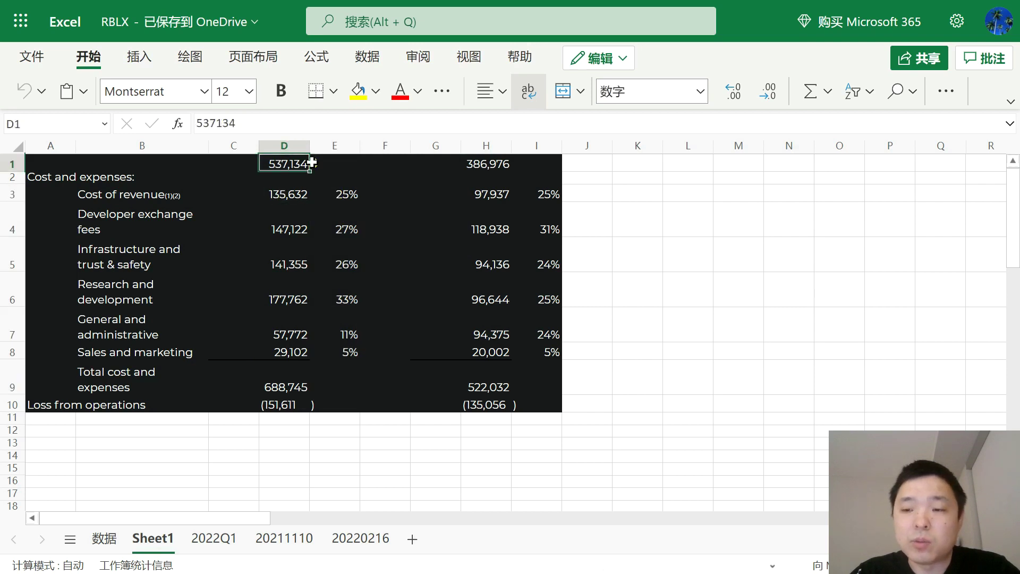
{"action": "left_click", "coordinate": [344, 194]}
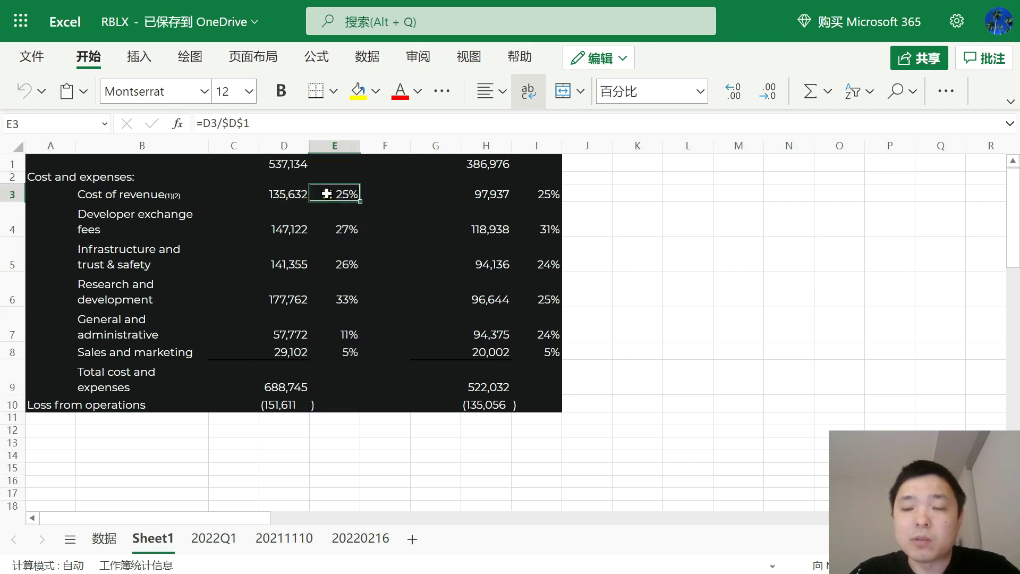
{"action": "left_click", "coordinate": [335, 234]}
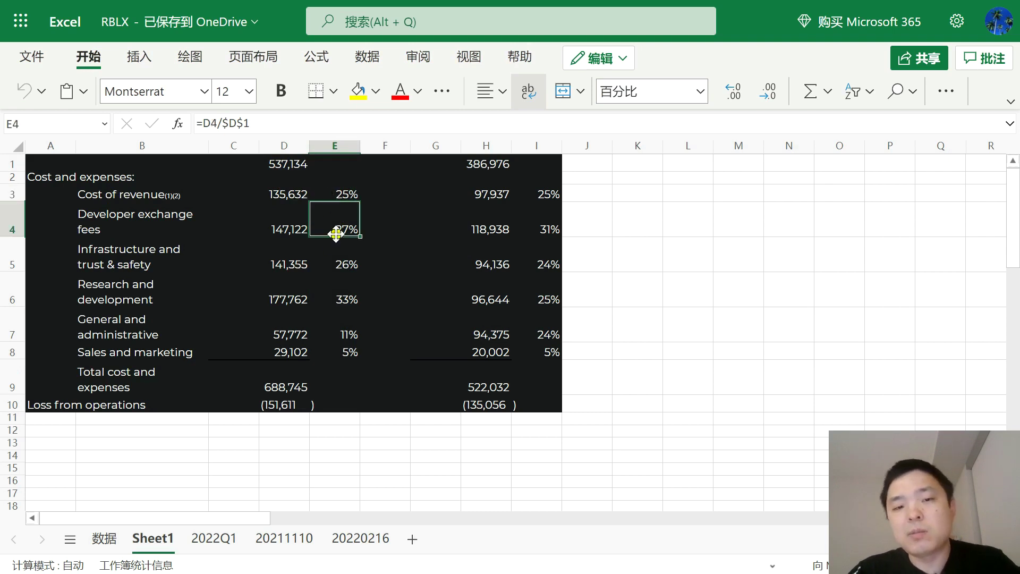
{"action": "left_click", "coordinate": [335, 194]}
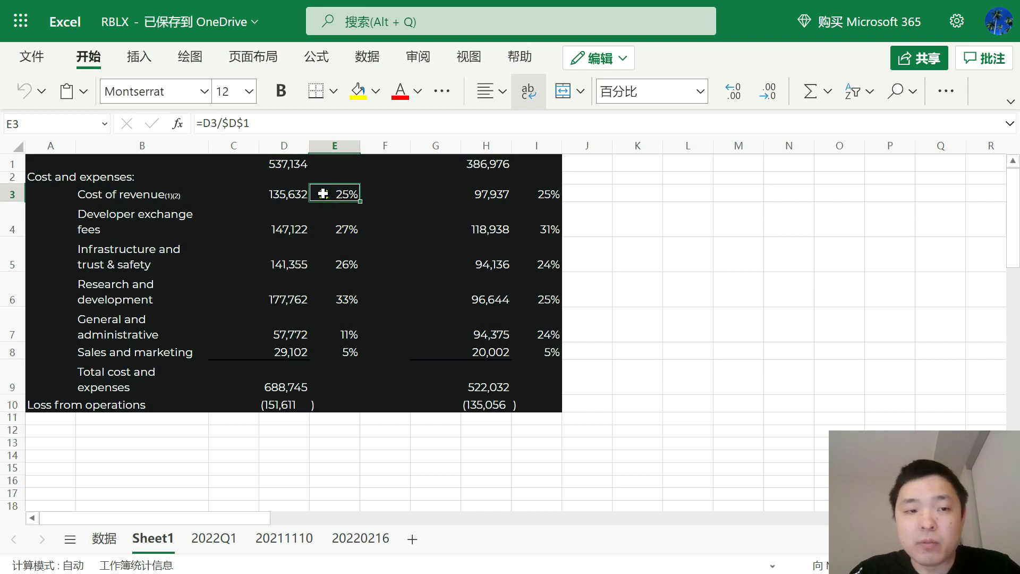
{"action": "mouse_move", "coordinate": [322, 195]}
{"action": "left_mouse_down"}
{"action": "mouse_move", "coordinate": [325, 225]}
{"action": "mouse_move", "coordinate": [330, 200]}
{"action": "left_mouse_up"}
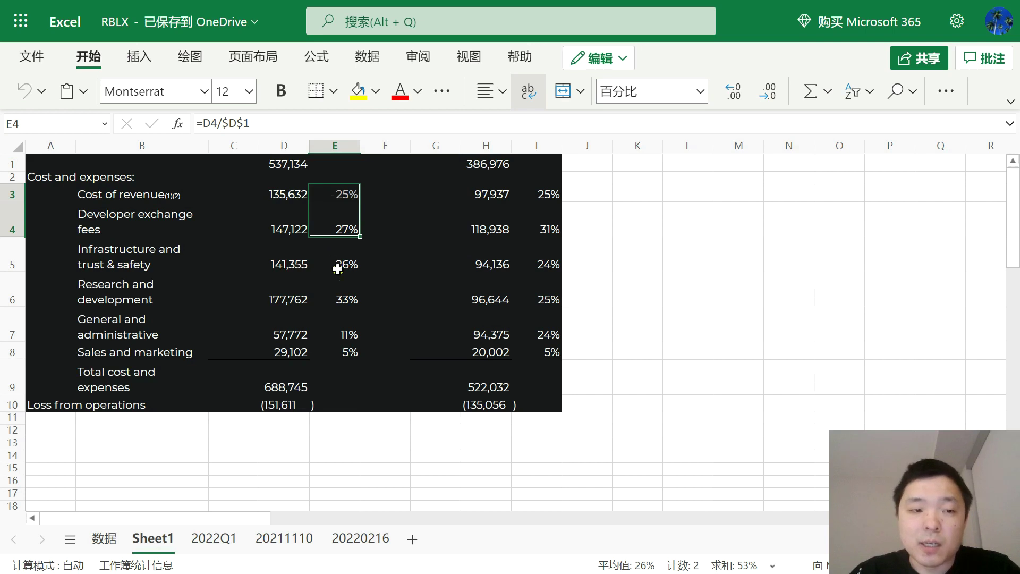
Step: Examine the Research and development and Infrastructure and trust & safety rows, then recheck the percentages in E3:E4
{"action": "left_click", "coordinate": [343, 298]}
{"action": "left_click", "coordinate": [139, 299]}
{"action": "left_click_drag", "start_coordinate": [126, 259], "coordinate": [361, 259]}
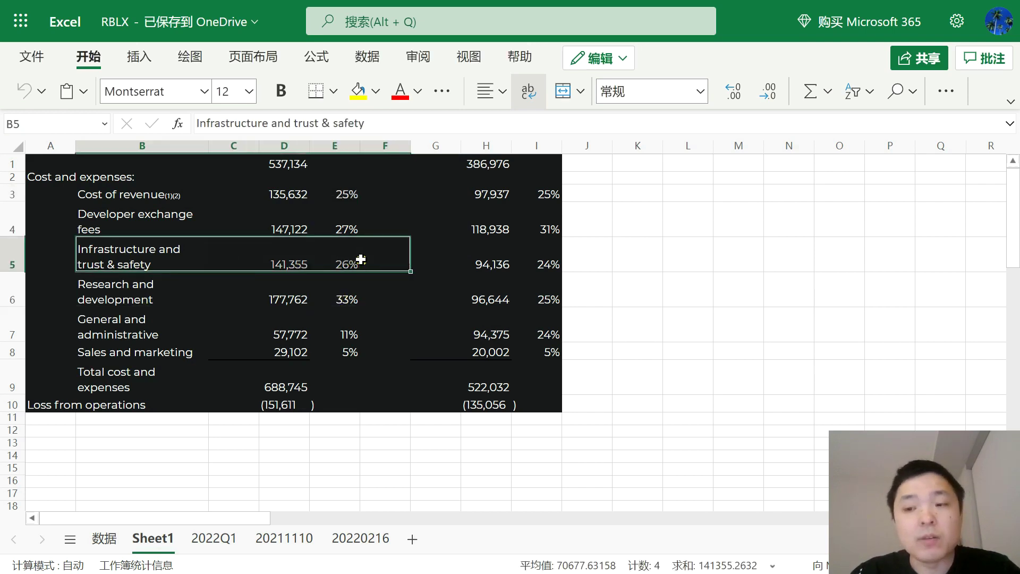
{"action": "left_click", "coordinate": [348, 258]}
{"action": "left_click_drag", "start_coordinate": [336, 227], "coordinate": [334, 192]}
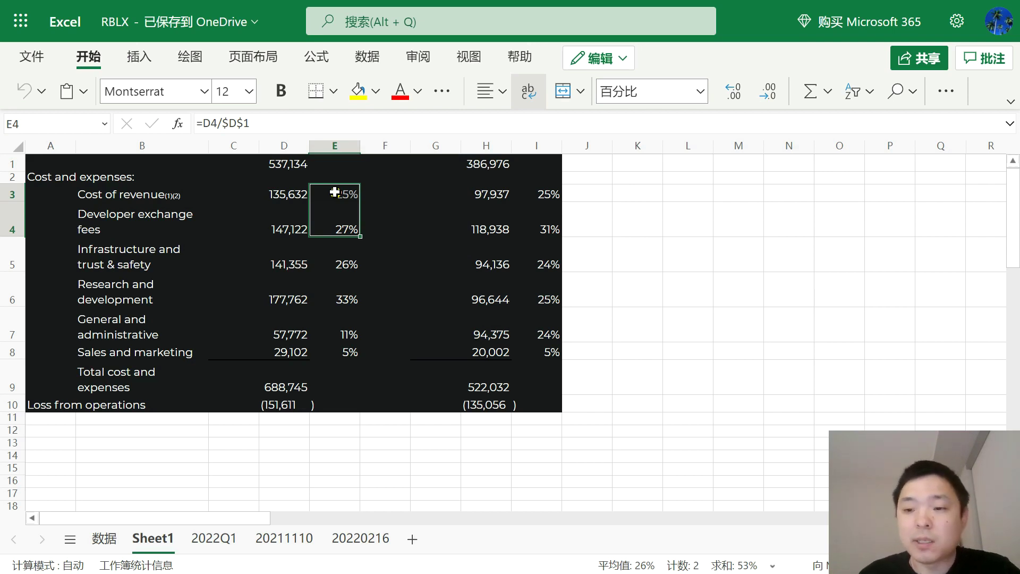
Step: Read the notes on EBITDA profitability and cash in rows 3 and 4 of the 2022Q1 sheet
{"action": "key", "text": "ctrl+Page_Down"}
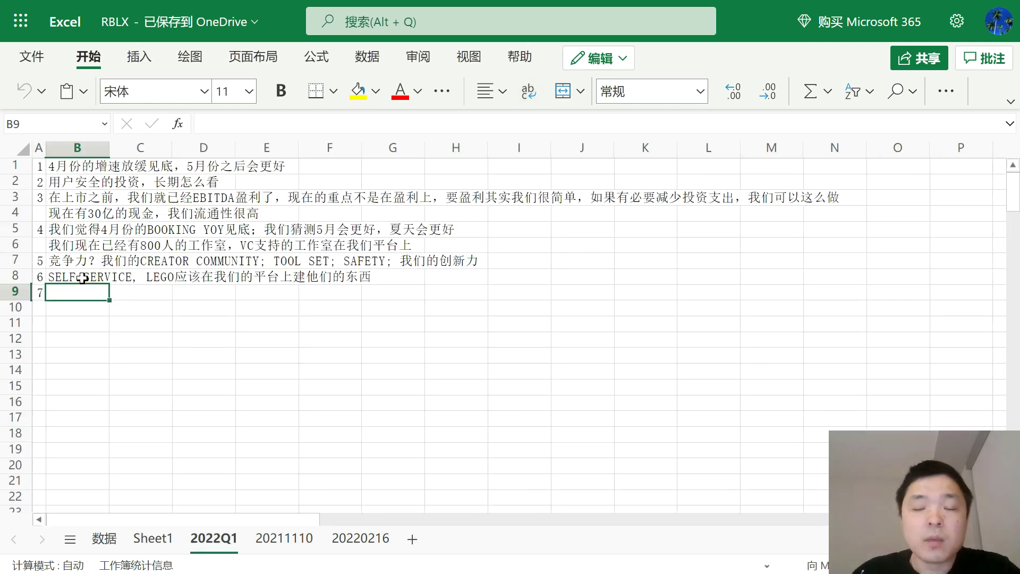
{"action": "left_click", "coordinate": [62, 196]}
{"action": "key", "text": "Left"}
{"action": "left_click_drag", "start_coordinate": [66, 197], "coordinate": [224, 199]}
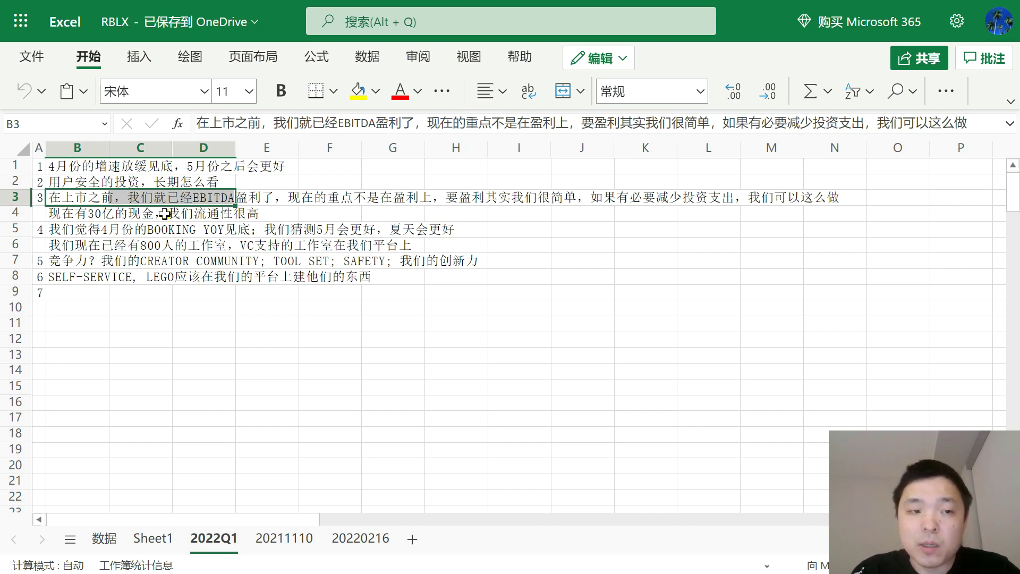
{"action": "left_click", "coordinate": [70, 214]}
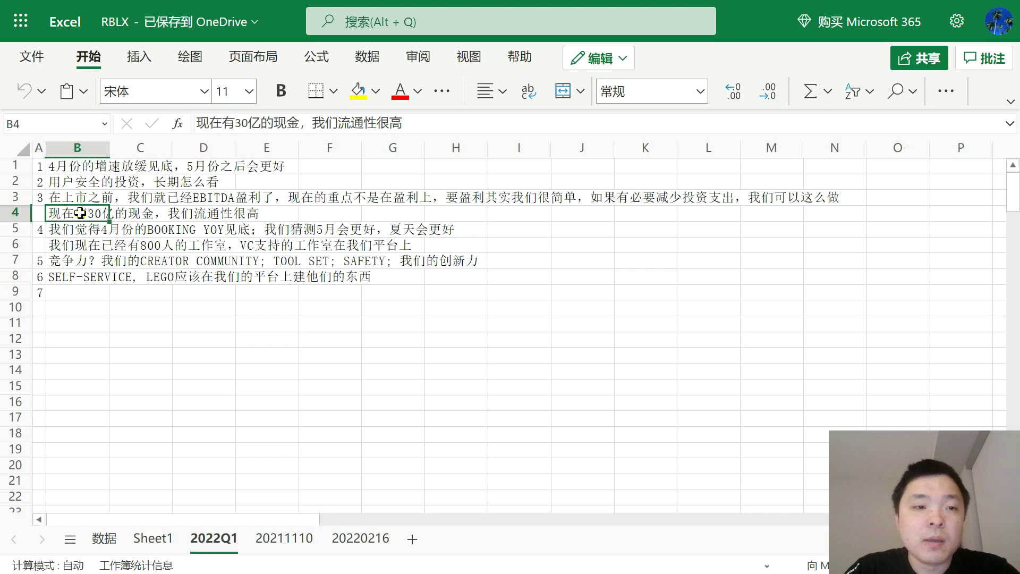
Step: Read the row 5 note on April's BOOKING YOY and the outlook for May and summer
{"action": "left_click", "coordinate": [53, 229]}
{"action": "left_click_drag", "start_coordinate": [58, 229], "coordinate": [235, 232]}
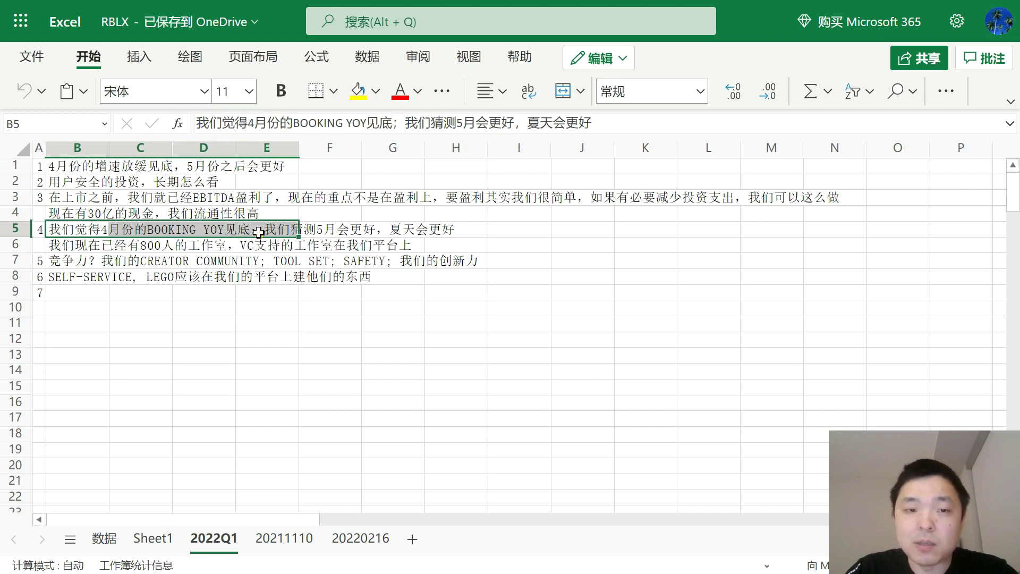
{"action": "left_click", "coordinate": [256, 232]}
{"action": "left_click", "coordinate": [317, 230]}
{"action": "left_click", "coordinate": [403, 231]}
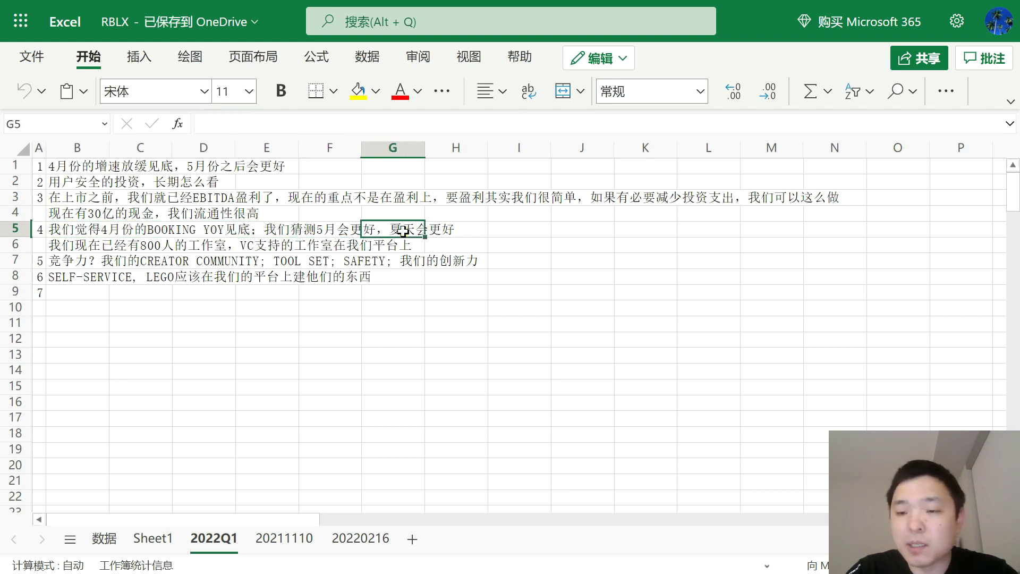
Step: Switch to the DIS workbook and read the theme park and DIS+ outlook note in cell B4 of its 2022Q1 sheet
{"action": "key", "text": "ctrl+Tab"}
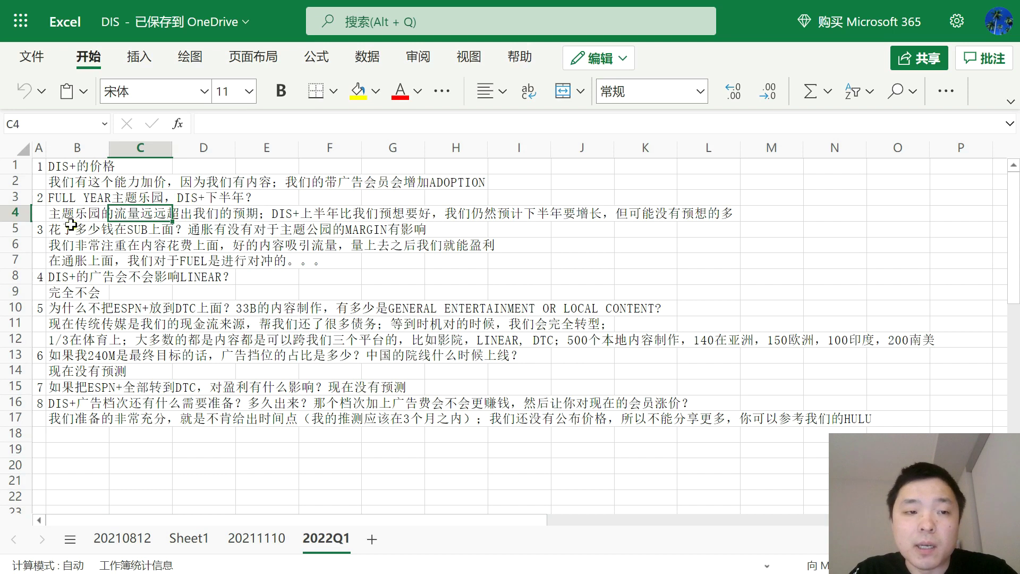
{"action": "left_click", "coordinate": [58, 213]}
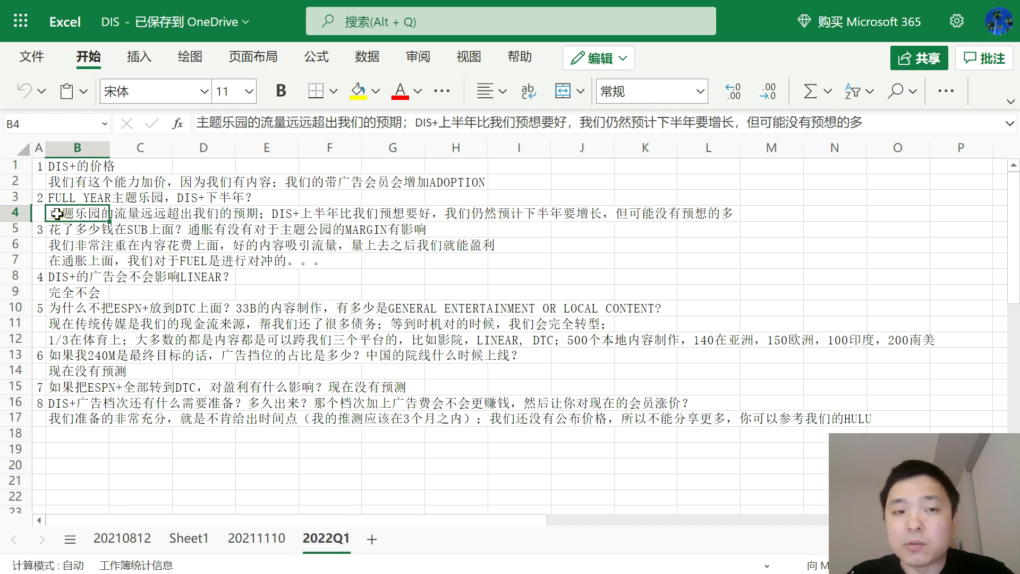
Step: Read on through the row 4 note about DIS+ performance in the first half and expected growth in the second half
{"action": "left_click", "coordinate": [279, 215]}
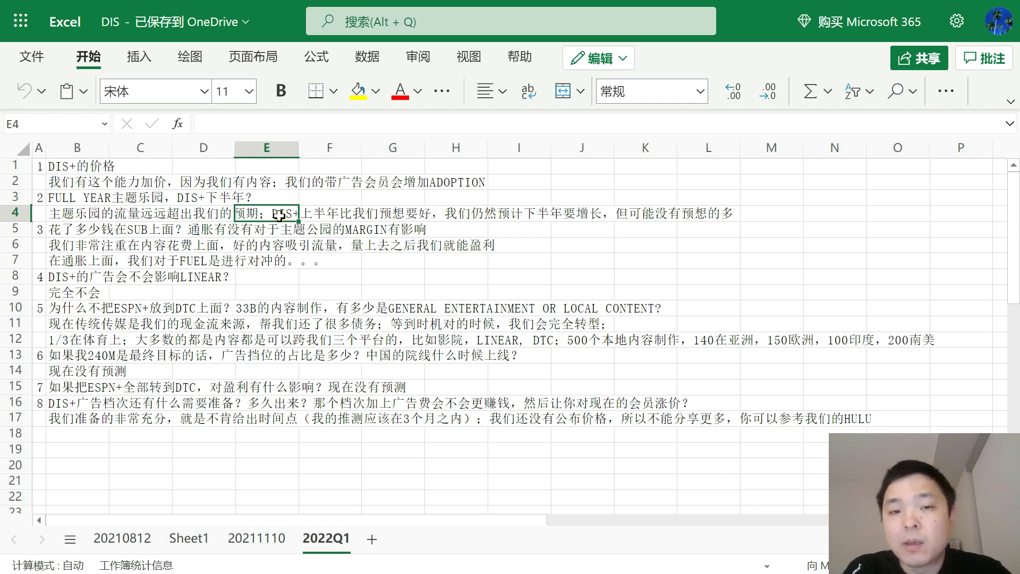
{"action": "left_click", "coordinate": [451, 218]}
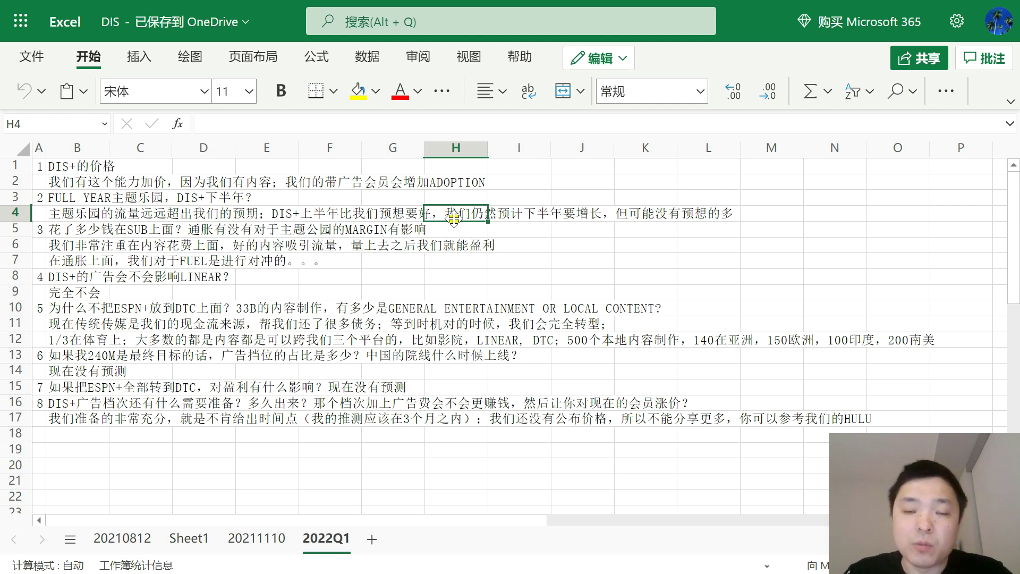
Step: Read the row 16 question on the DIS+ advertising tier and the row 17 answer on its preparation, timing and pricing
{"action": "left_click", "coordinate": [72, 403]}
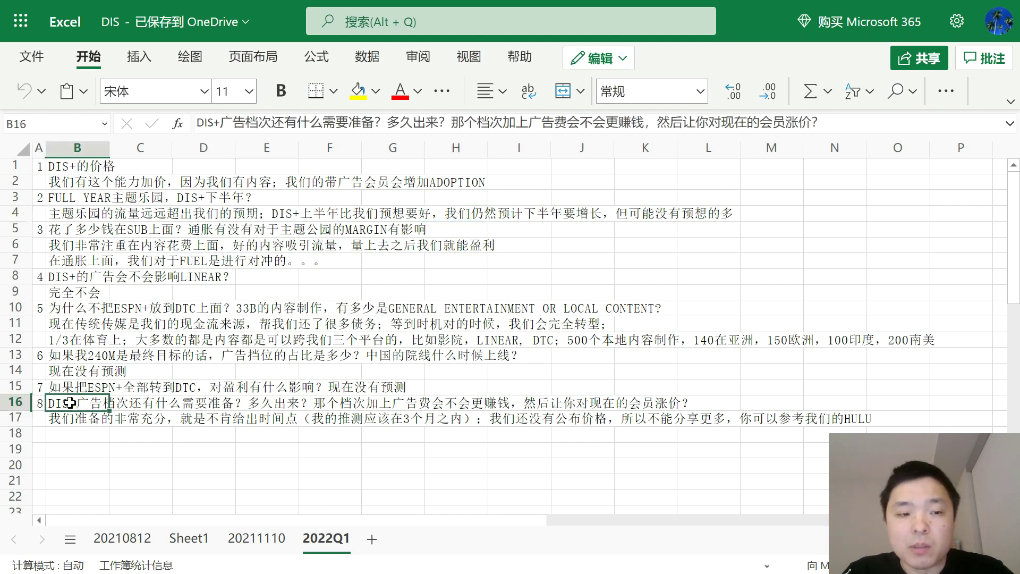
{"action": "left_click", "coordinate": [53, 419]}
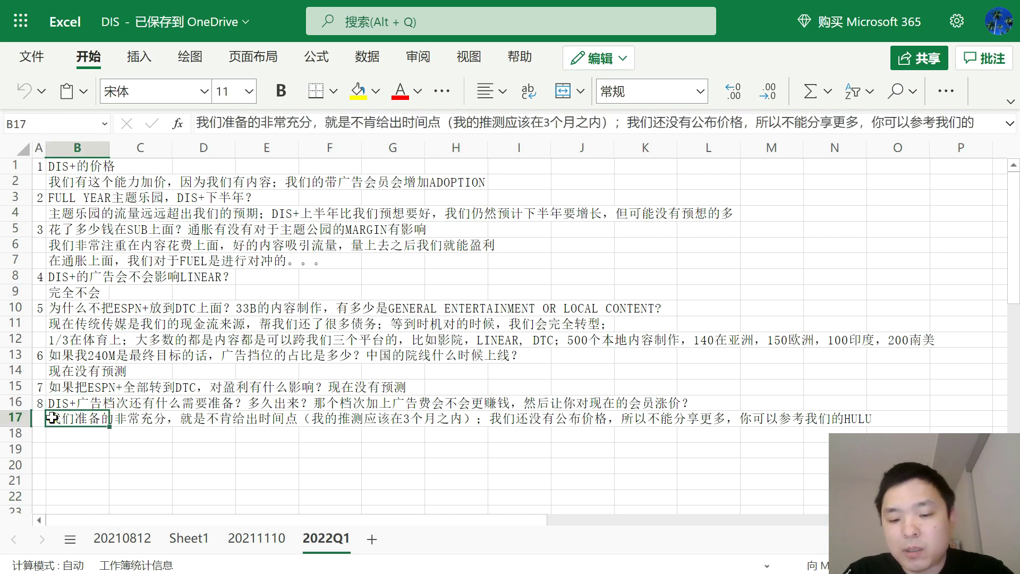
{"action": "left_click", "coordinate": [63, 403]}
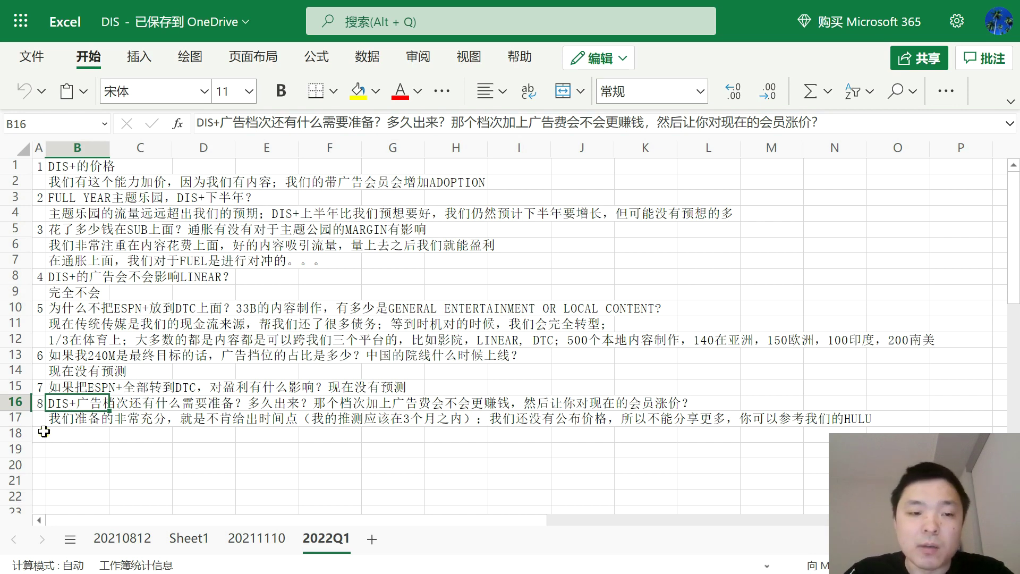
{"action": "left_click", "coordinate": [59, 419]}
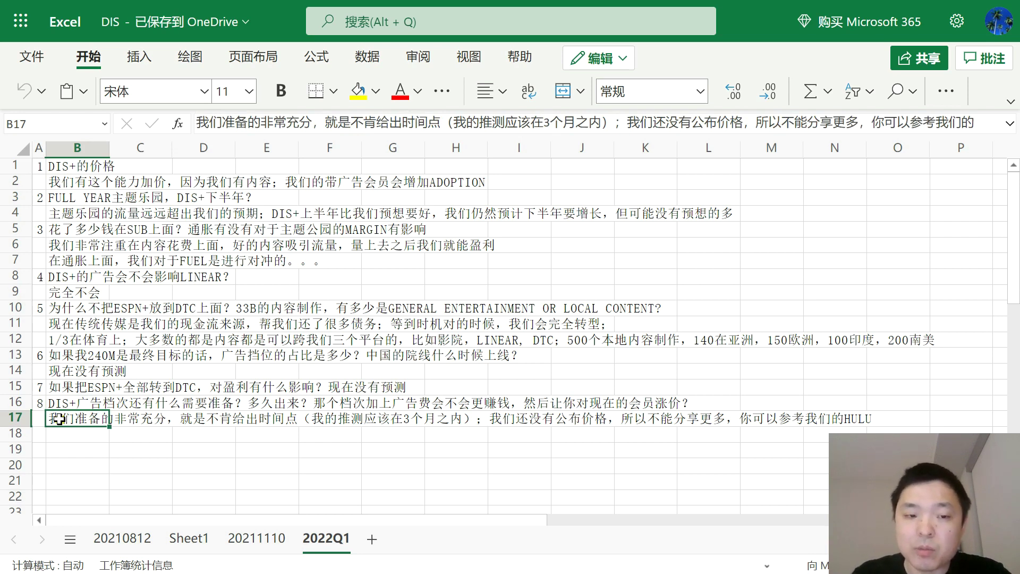
{"action": "left_click_drag", "start_coordinate": [131, 419], "coordinate": [274, 417]}
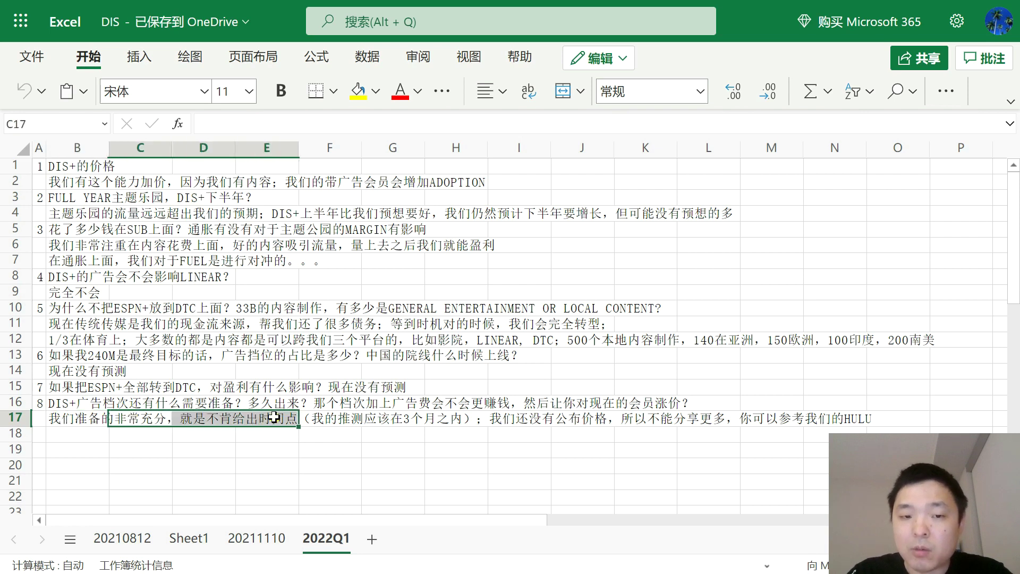